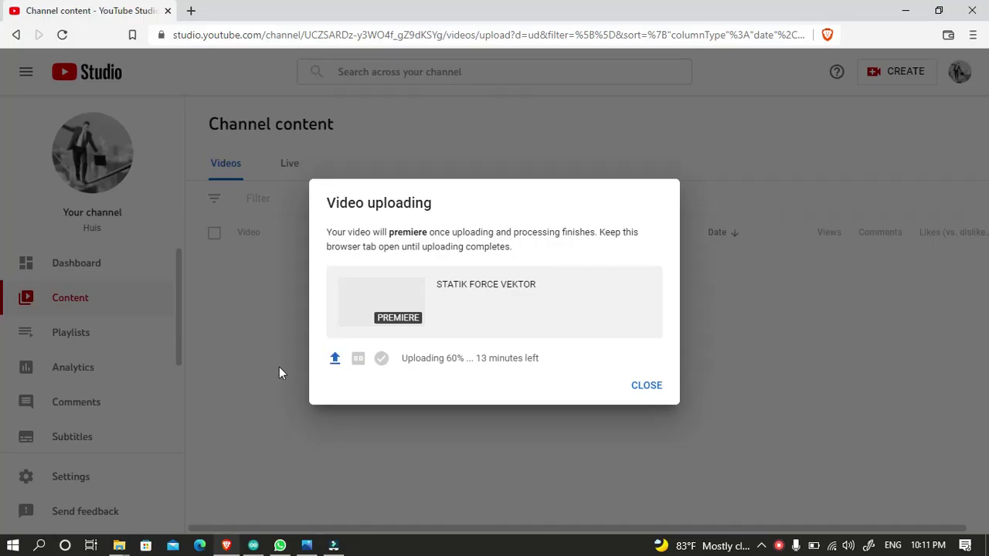
- Open a new tab beside YouTube Studio, start the address with www, and dismiss the Message Center popup
click(191, 12)
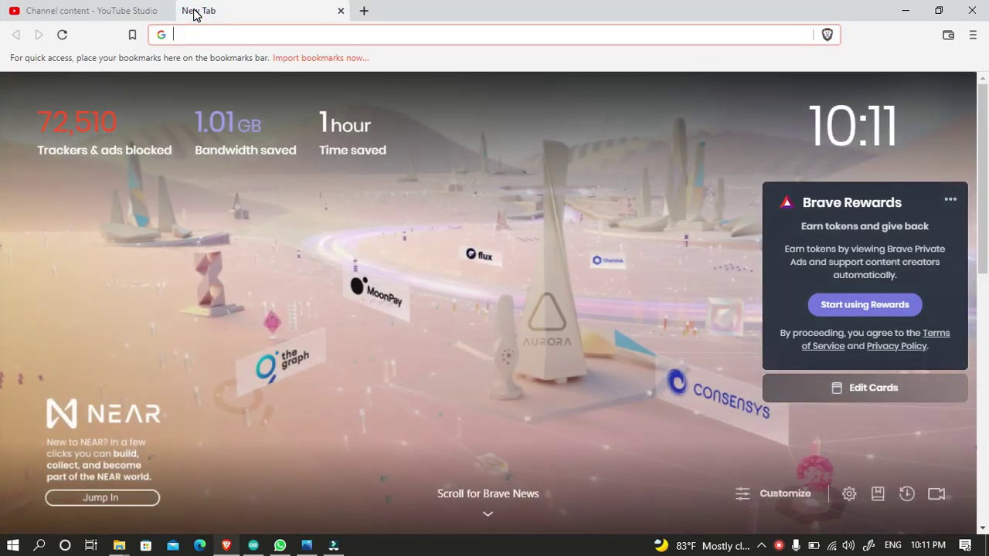
text(www)
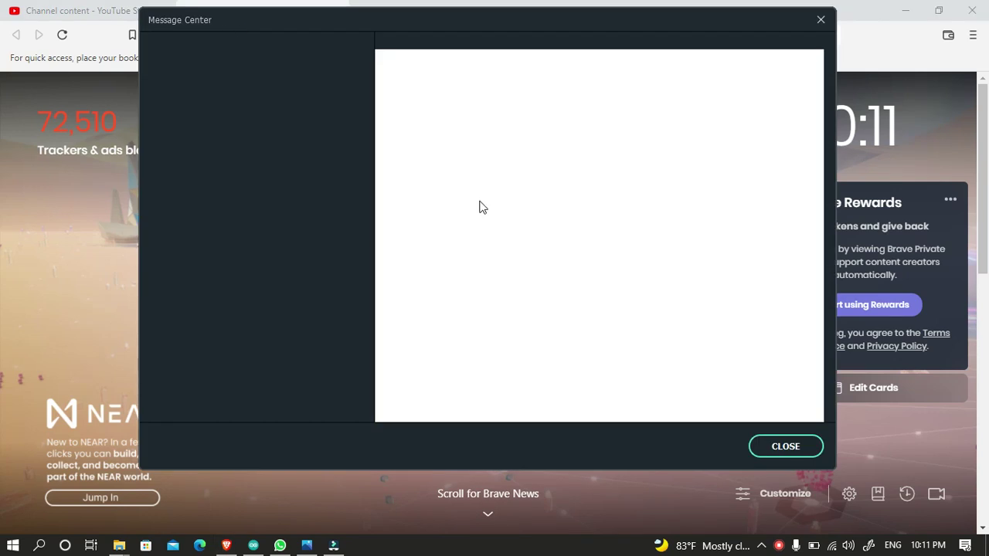
click(786, 446)
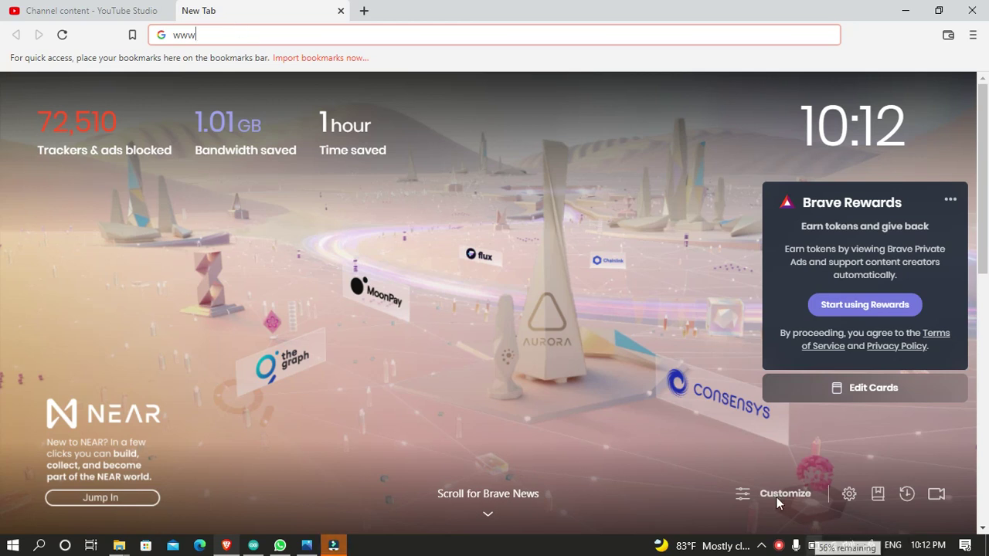
text(.gooel)
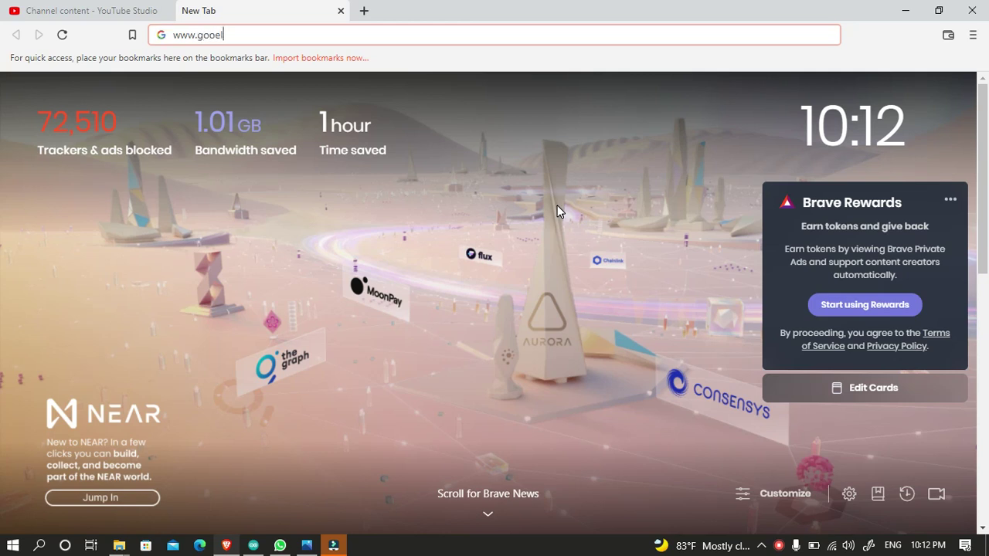
key(BackSpace)
key(BackSpace)
text(gle.com)
key(Return)
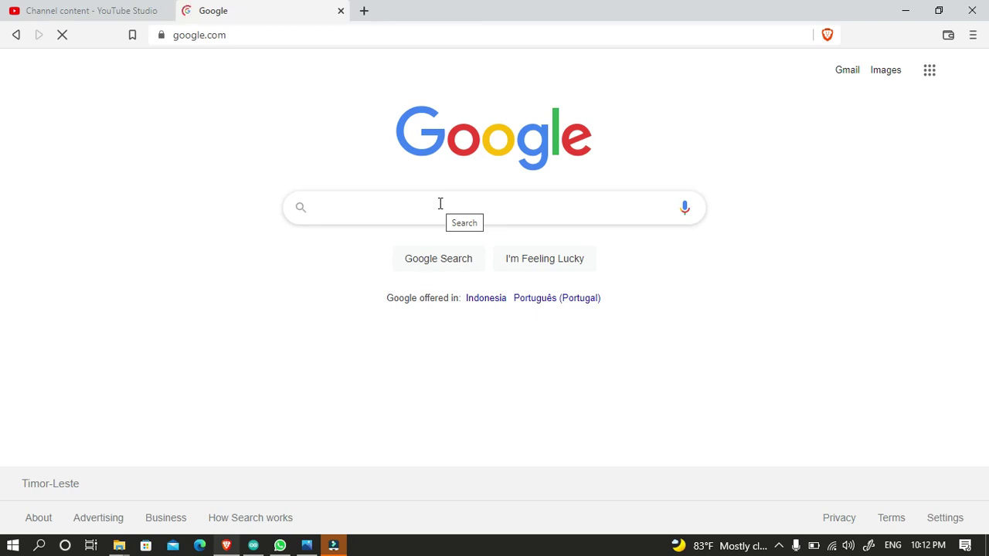
- Enter the query smallpdf in the Google search box
text(small)
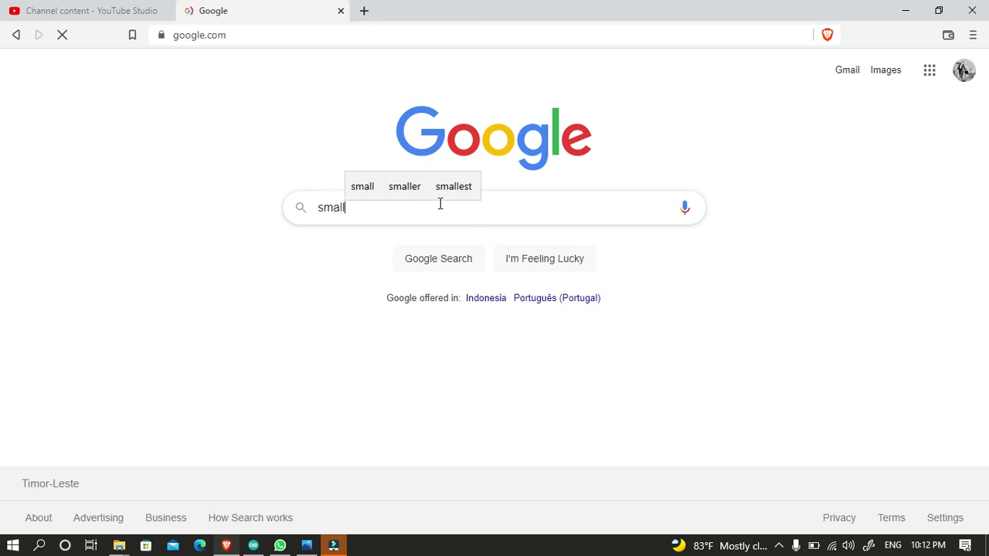
text(pdf)
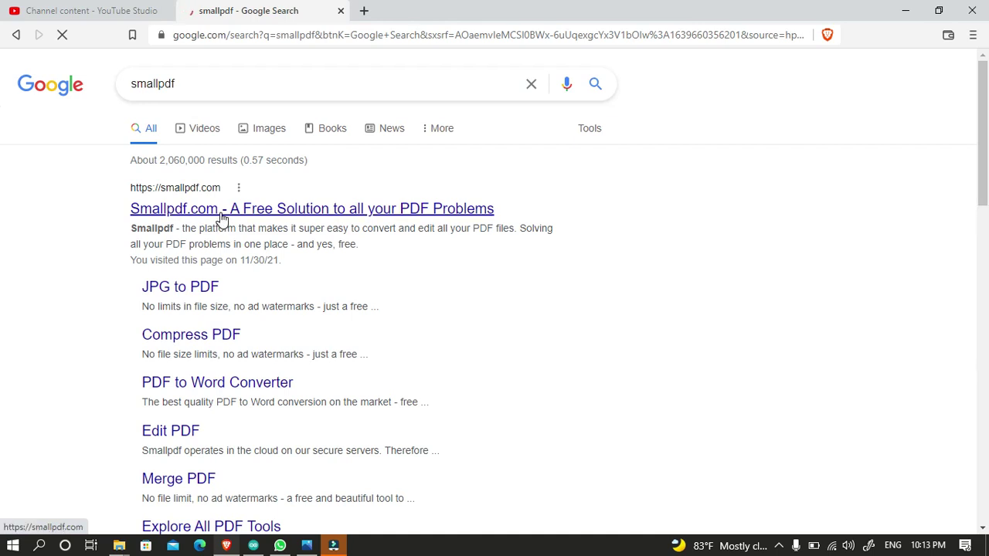
- Open the 'Smallpdf.com - A Free Solution to all your PDF Problems' search result
scroll(262, 347, down, 1)
scroll(263, 347, down, 4)
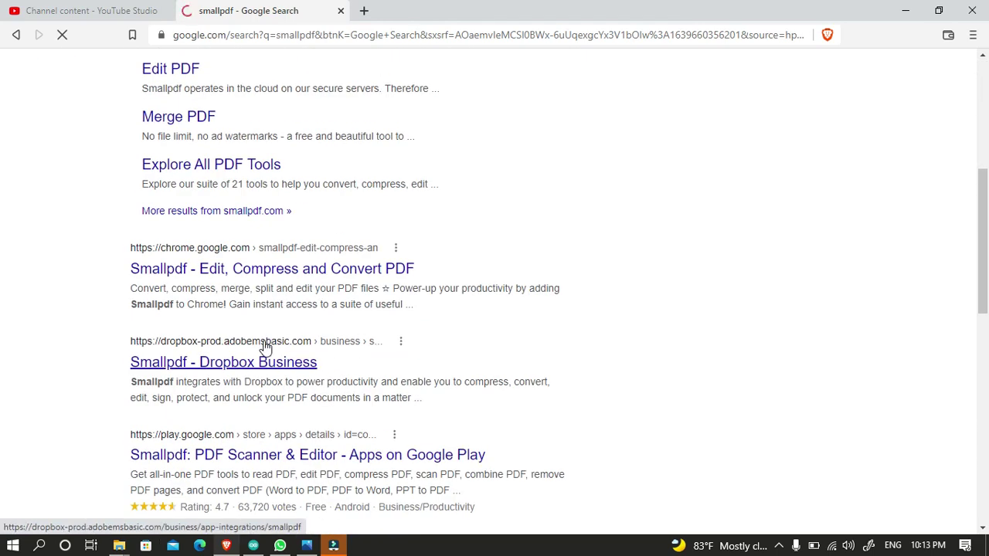
scroll(261, 355, up, 3)
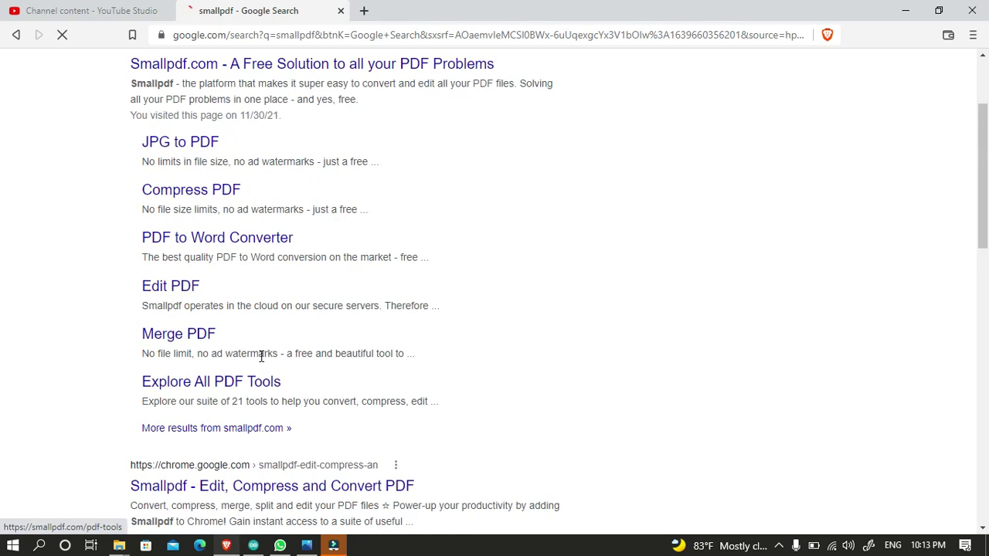
scroll(261, 355, up, 2)
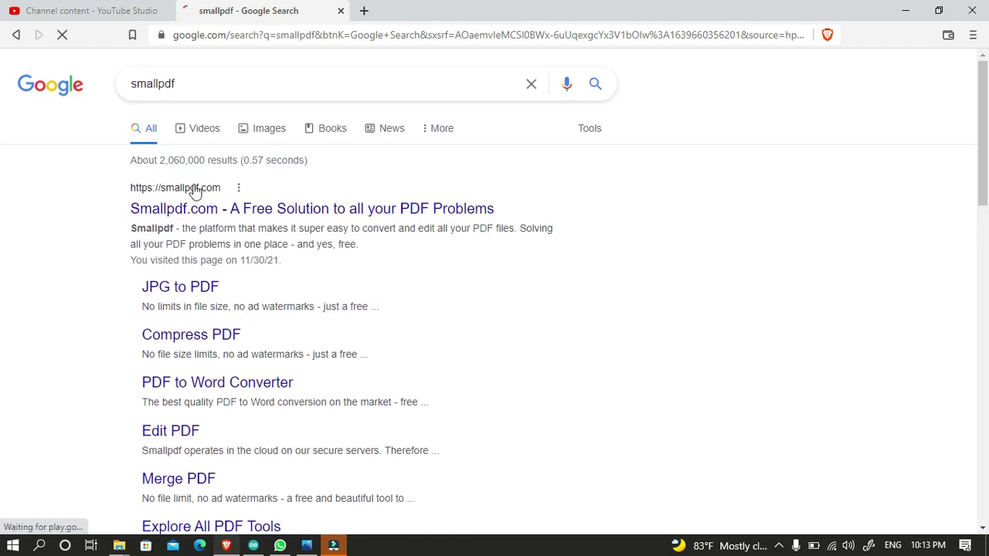
click(258, 219)
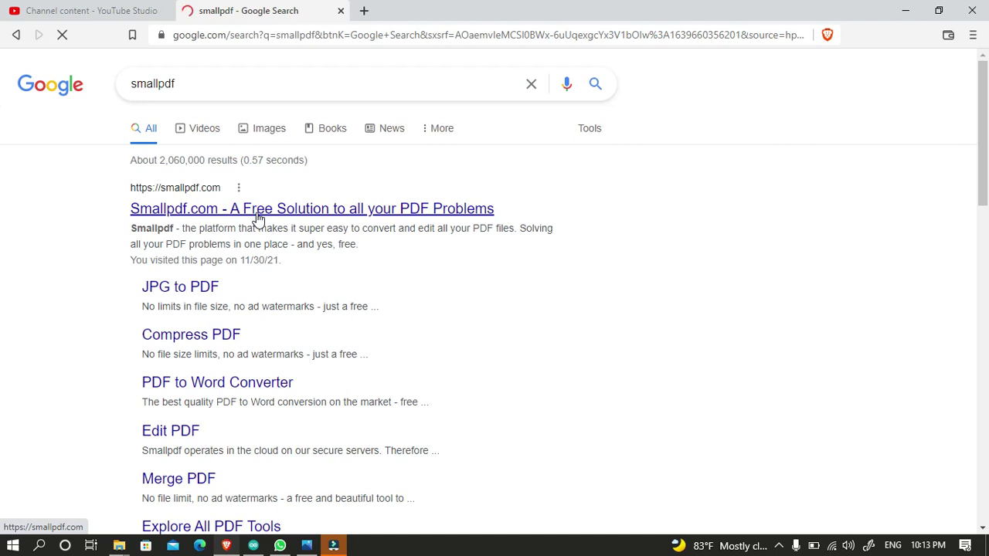
click(334, 545)
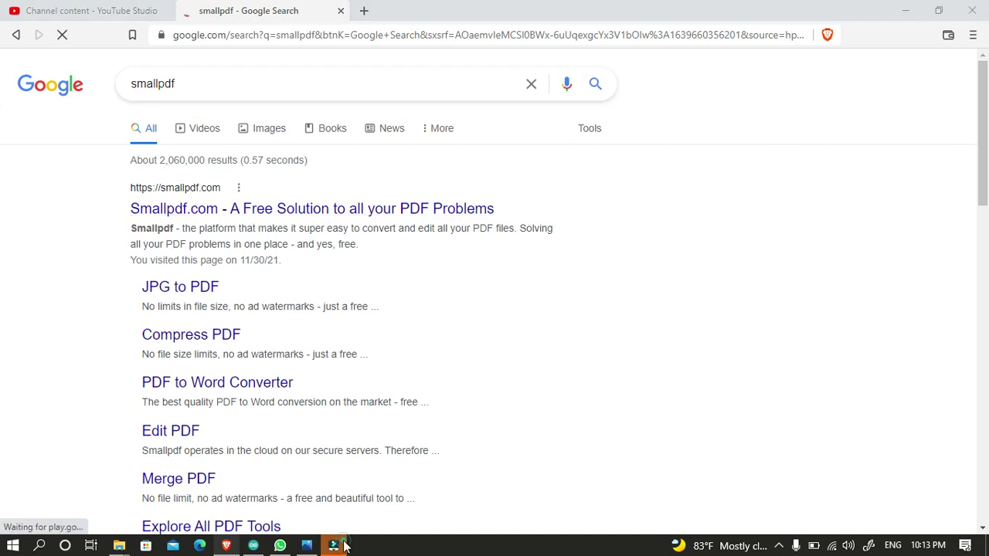
click(340, 544)
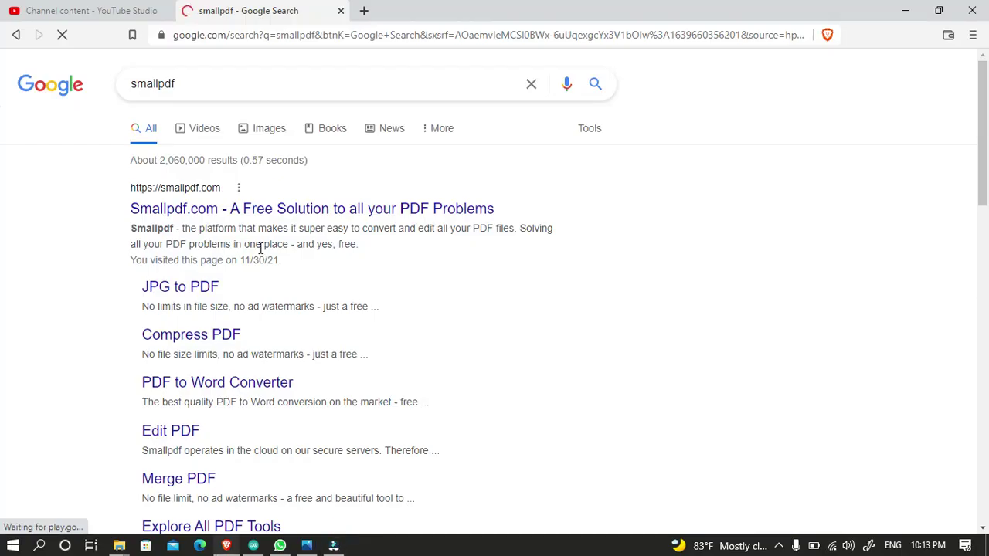
click(258, 214)
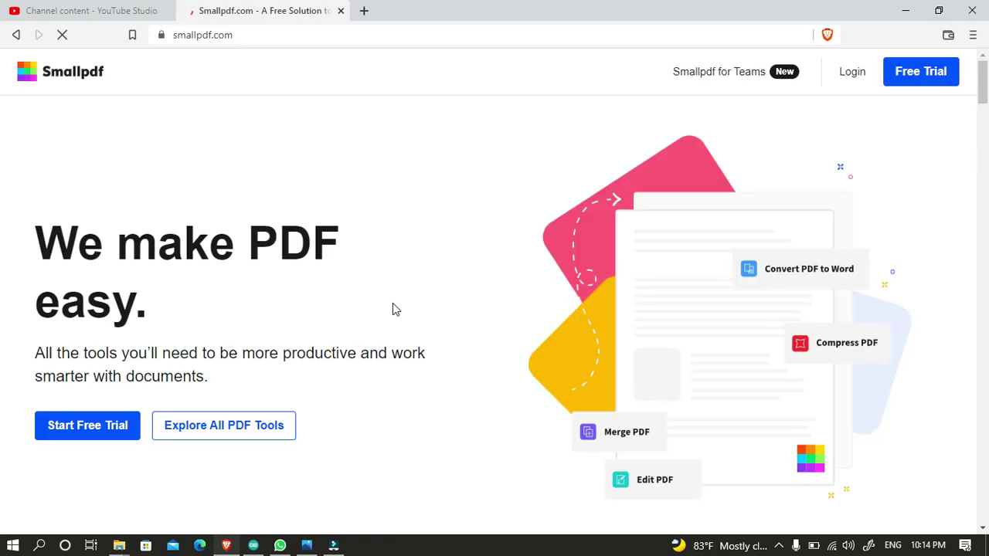
- Open the PDF to Word card under Most Popular PDF Tools
scroll(444, 331, down, 2)
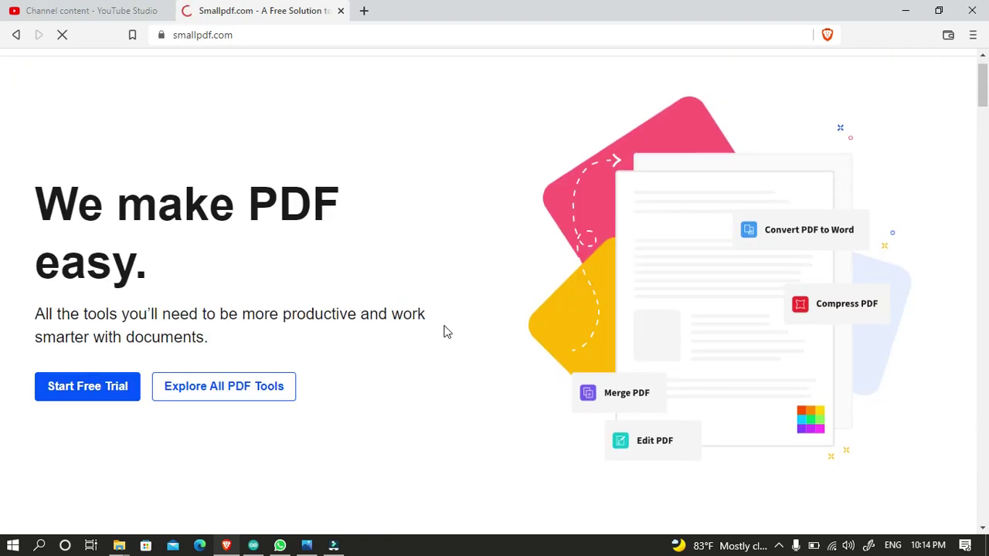
scroll(440, 325, down, 3)
scroll(441, 325, down, 5)
scroll(391, 287, up, 2)
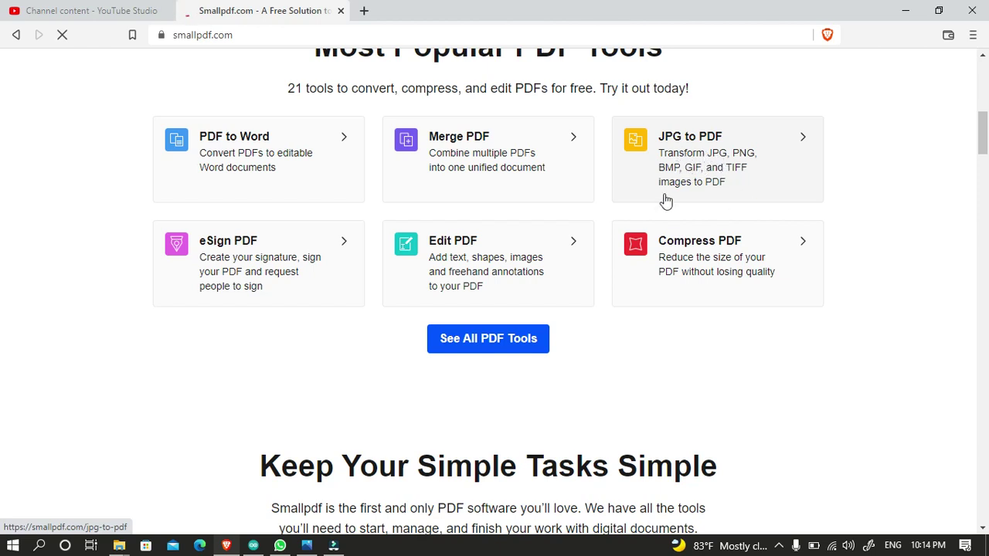
click(229, 145)
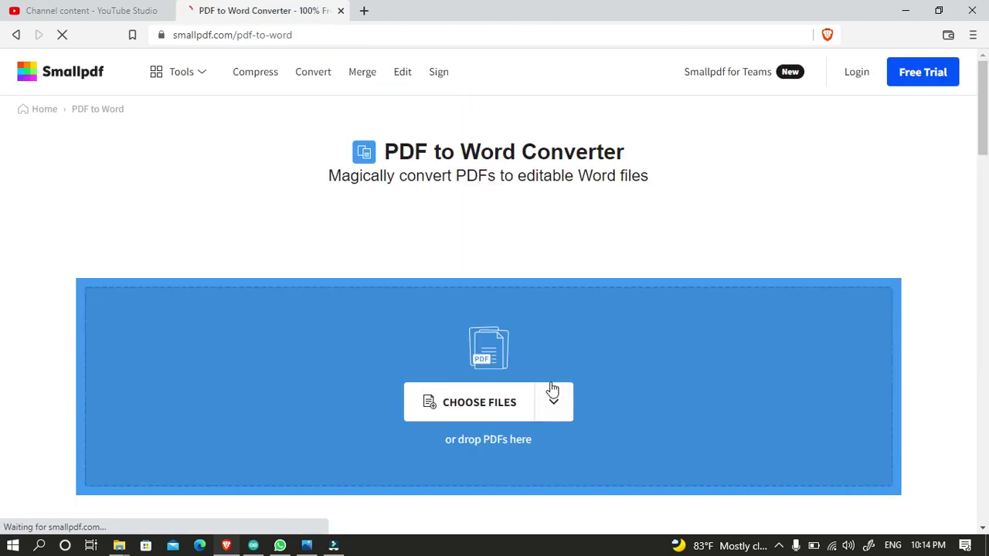
- Accept the cookie banner with Got it and open the CHOOSE FILES file dialog
scroll(470, 319, down, 1)
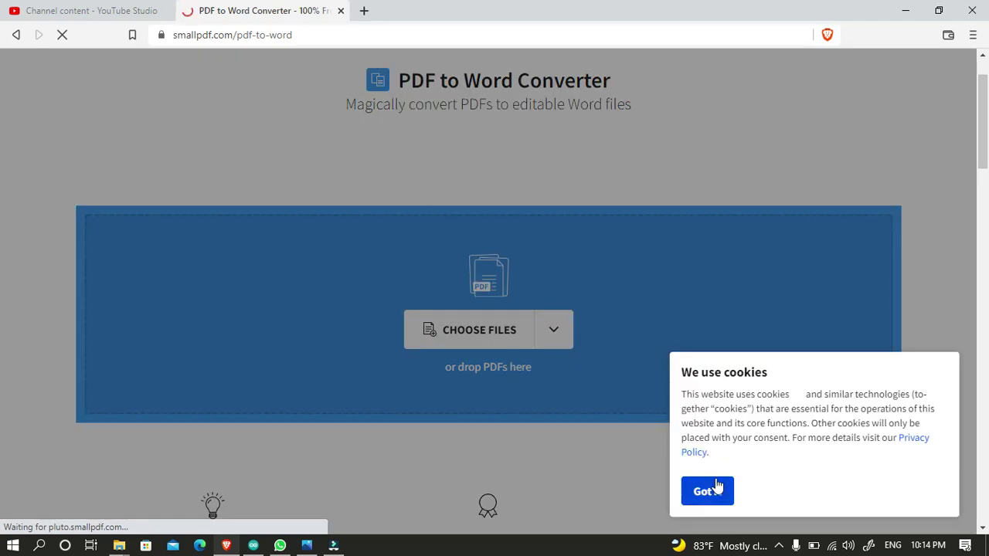
click(713, 490)
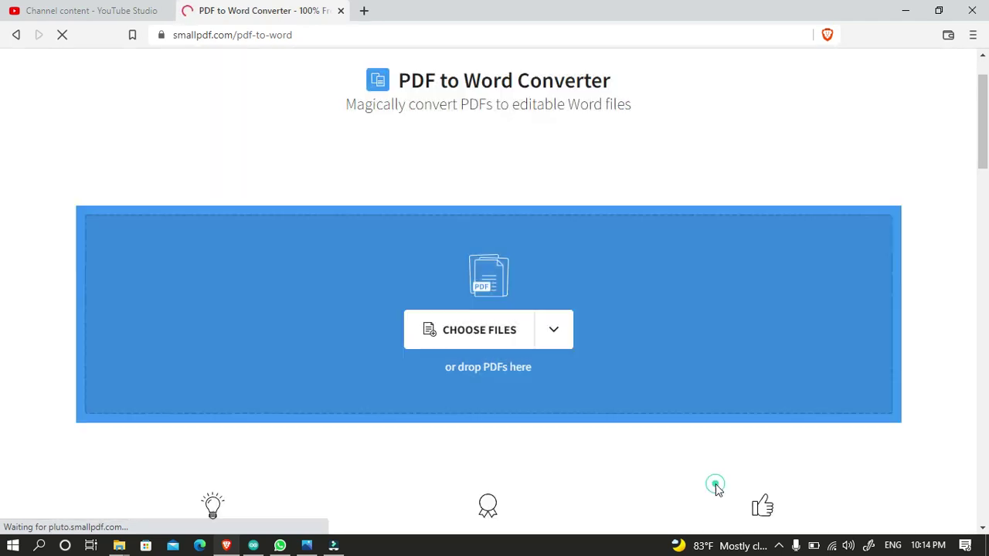
scroll(479, 320, down, 1)
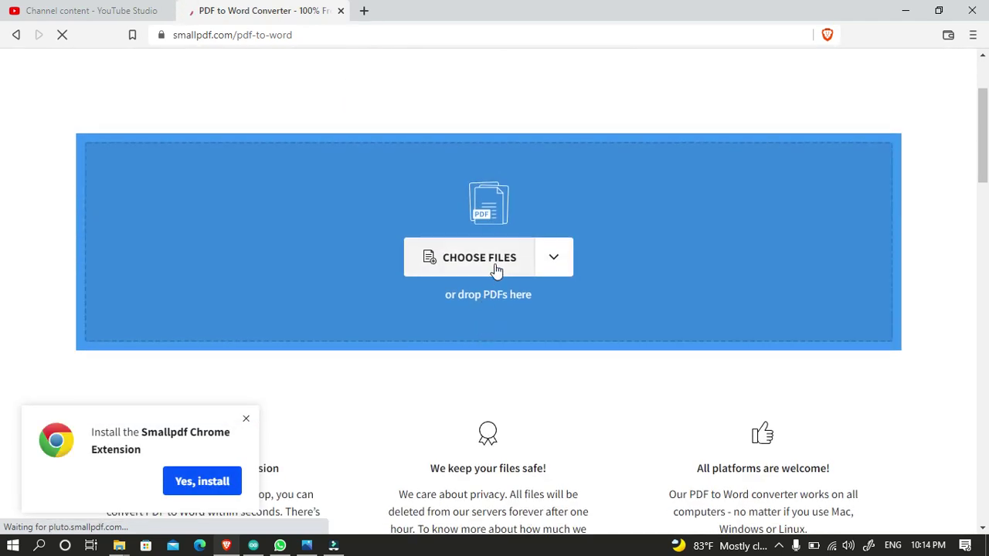
click(496, 270)
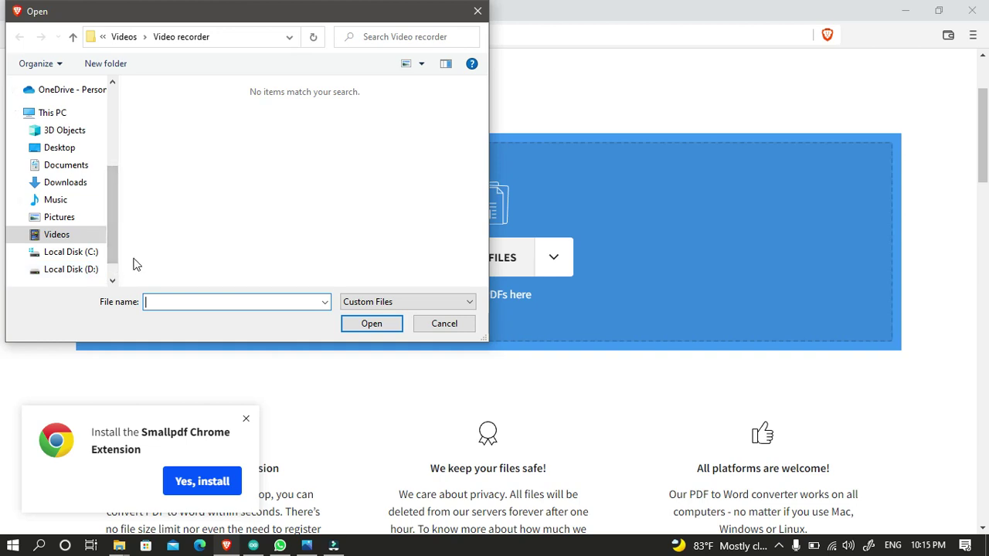
- Browse to the CV folder on Local Disk (D:) and select COVER LETTER 4
click(90, 272)
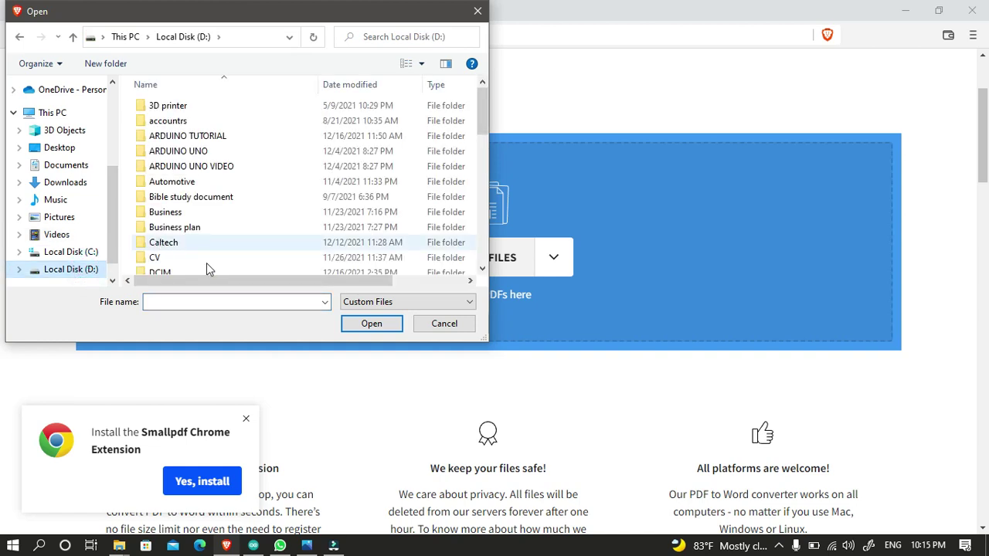
scroll(207, 262, down, 1)
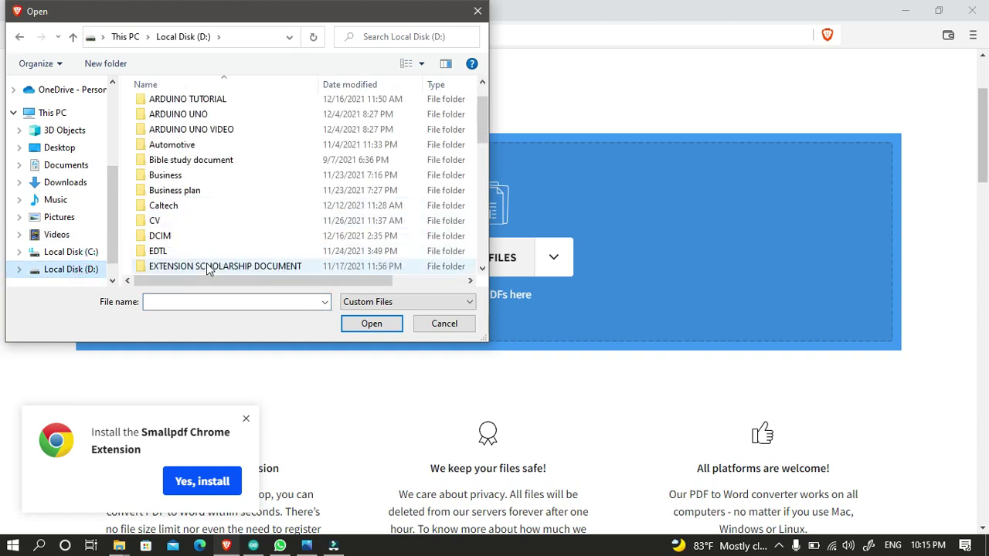
double_click(189, 224)
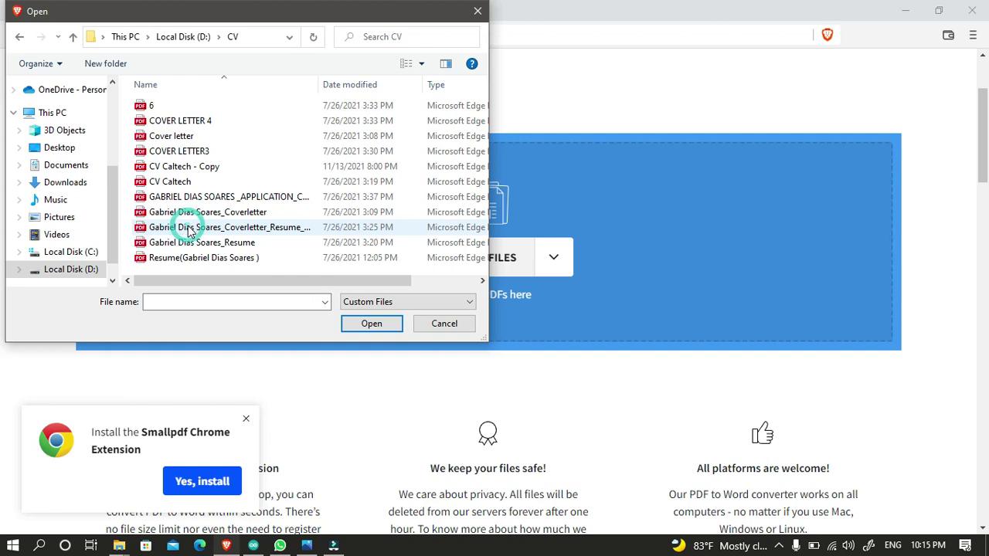
click(191, 125)
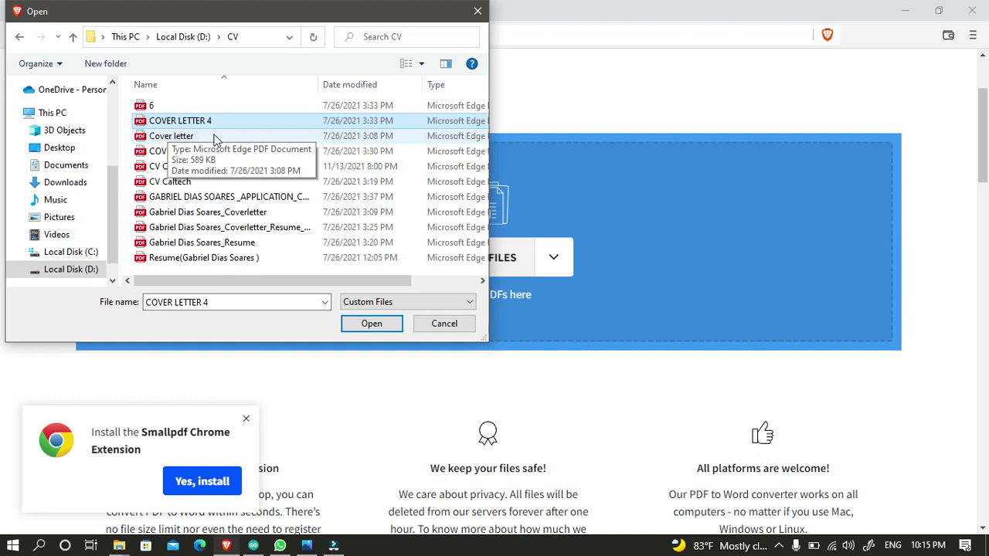
- Upload COVER LETTER 4.pdf (586 KB) and close the Install Smallpdf Chrome Extension popup
click(370, 324)
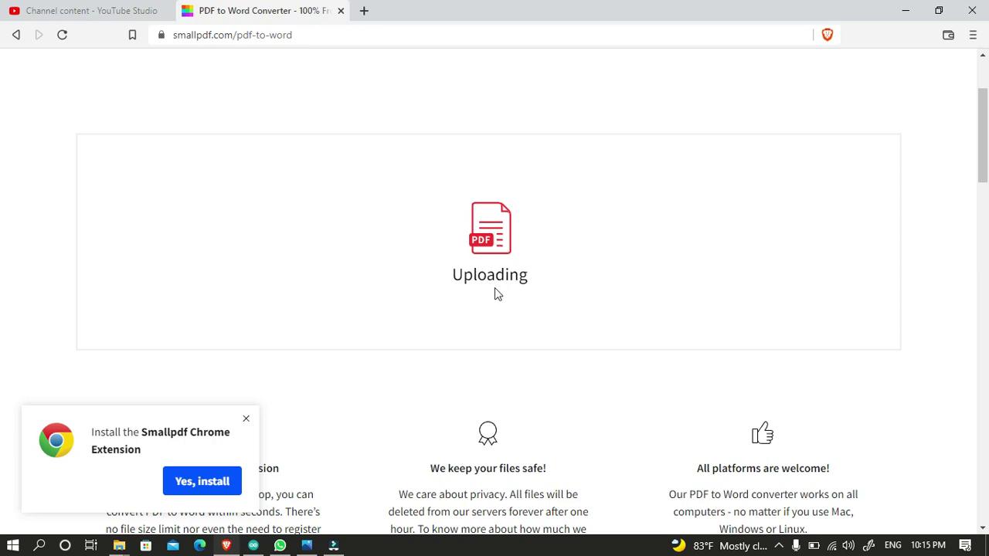
scroll(499, 286, down, 3)
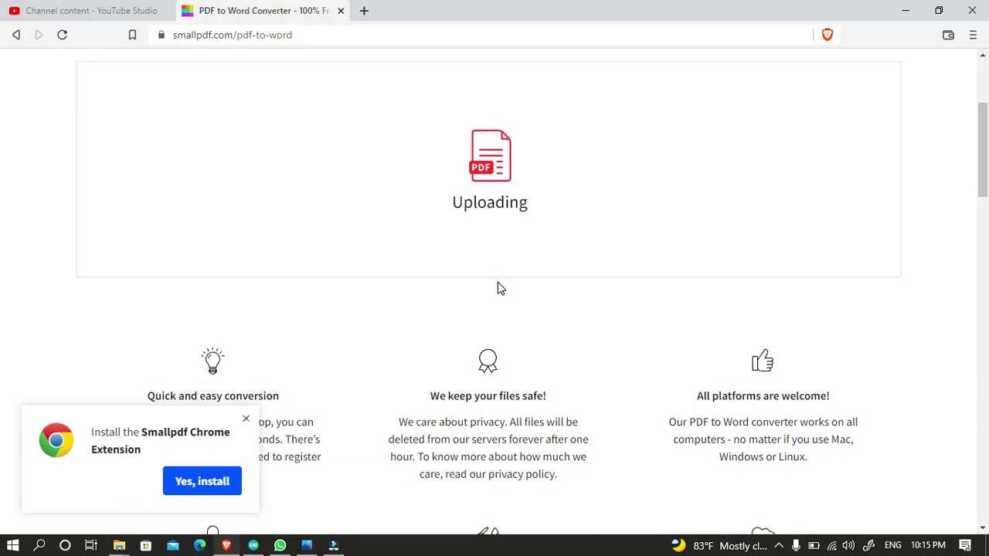
scroll(446, 331, up, 3)
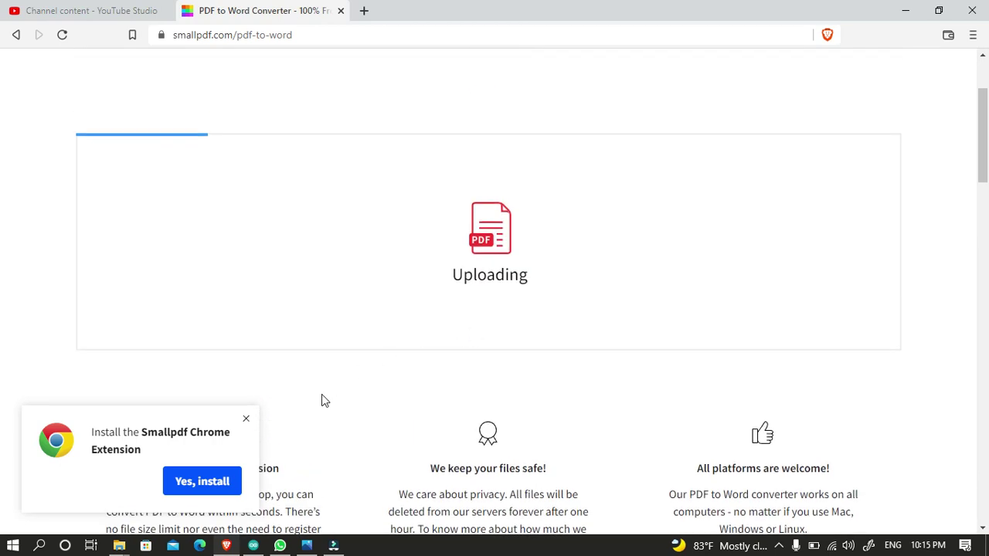
click(246, 418)
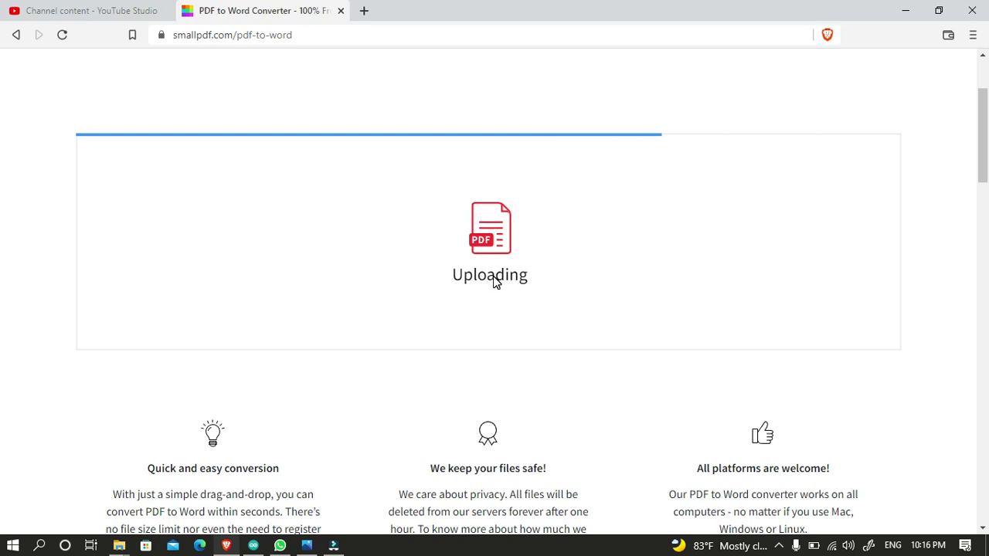
scroll(496, 282, up, 2)
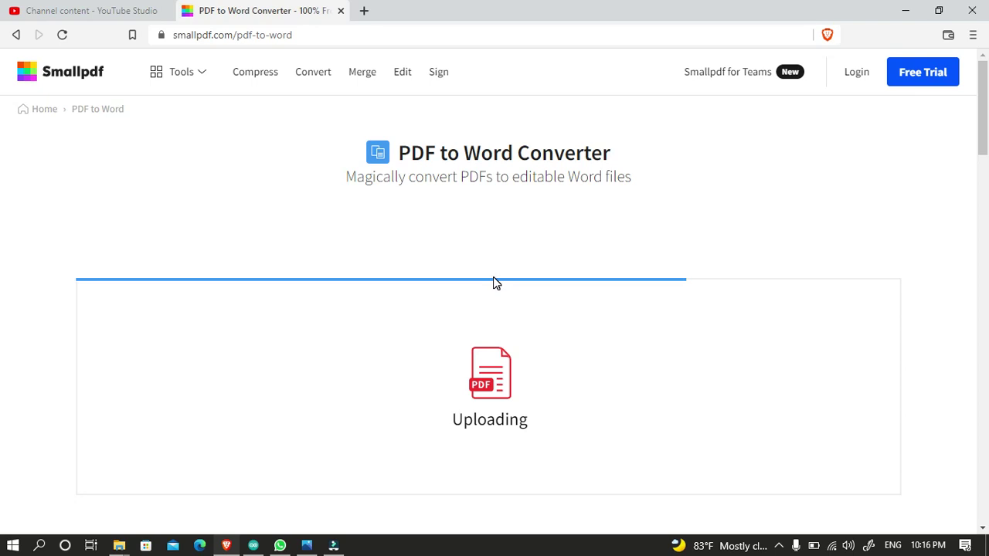
scroll(493, 283, down, 1)
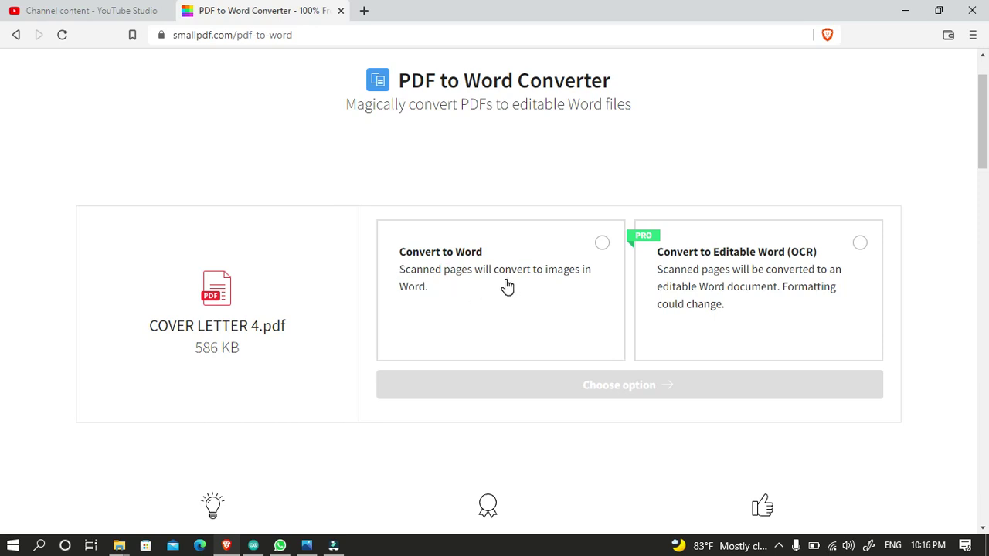
- Choose the standard Convert to Word option instead of OCR and start converting
scroll(507, 287, down, 2)
scroll(506, 285, up, 2)
click(600, 246)
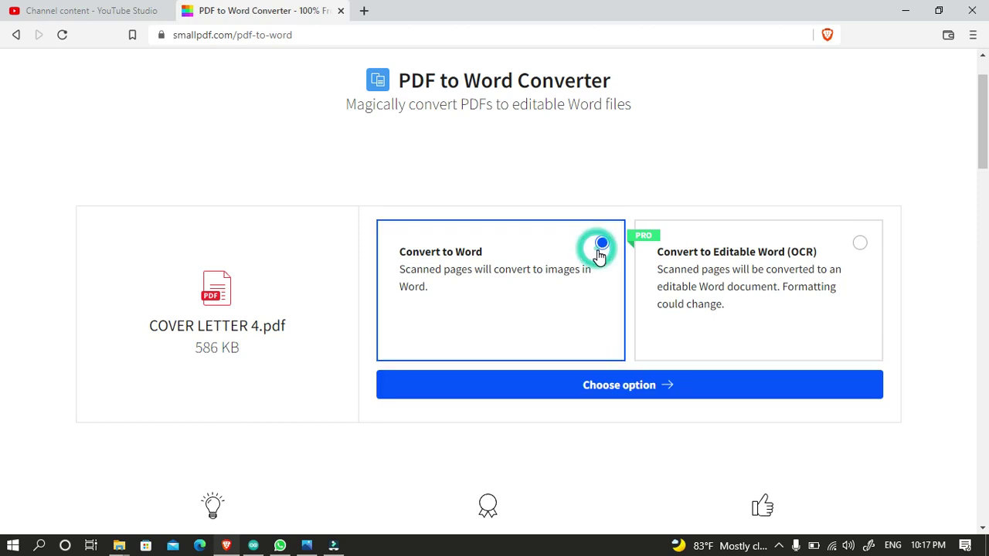
click(622, 395)
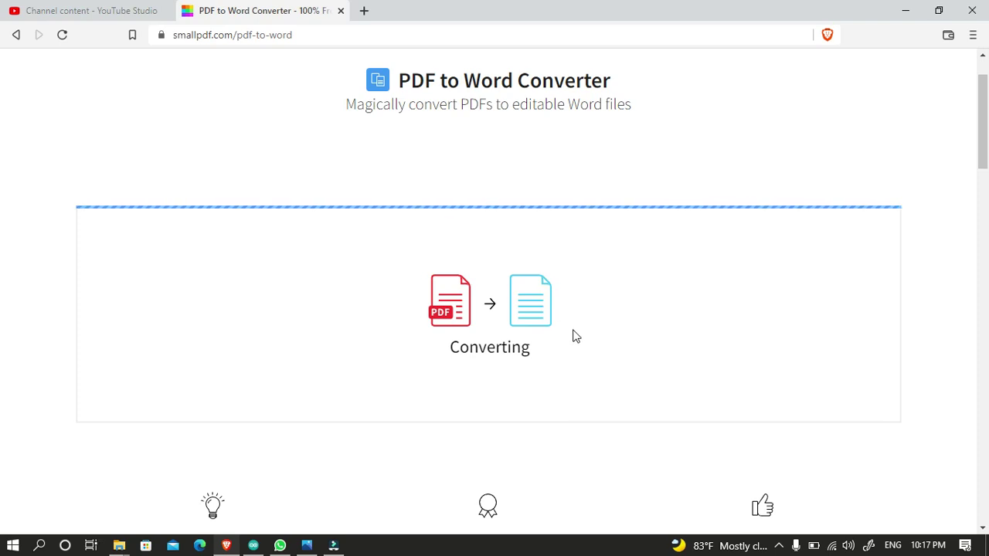
- Download the finished COVER LETTER 4-converted.docx with the DOWNLOAD button
scroll(573, 329, down, 1)
scroll(572, 317, down, 2)
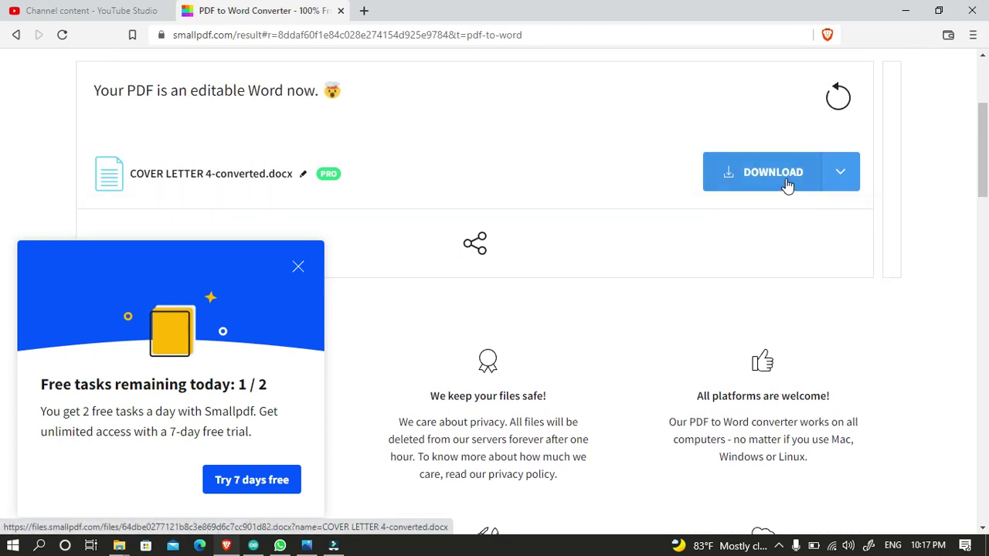
click(786, 186)
- Download COVER LETTER 4-converted.docx to this computer, saving it in the Documents folder
click(838, 181)
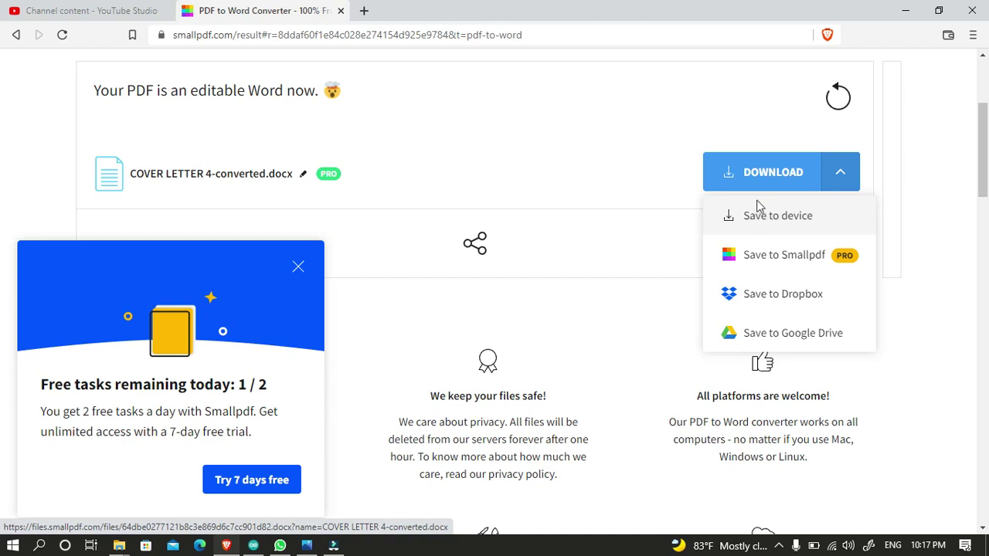
click(757, 204)
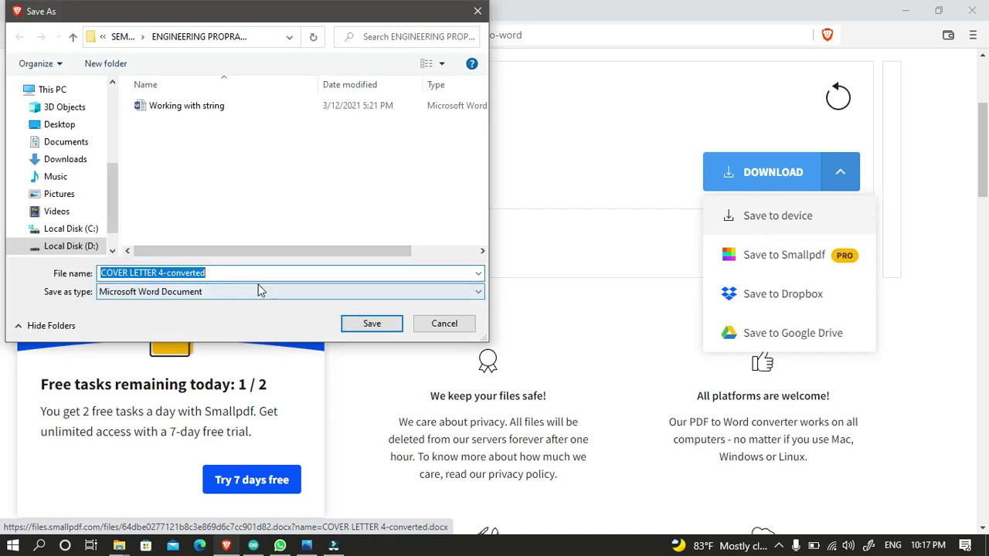
click(66, 146)
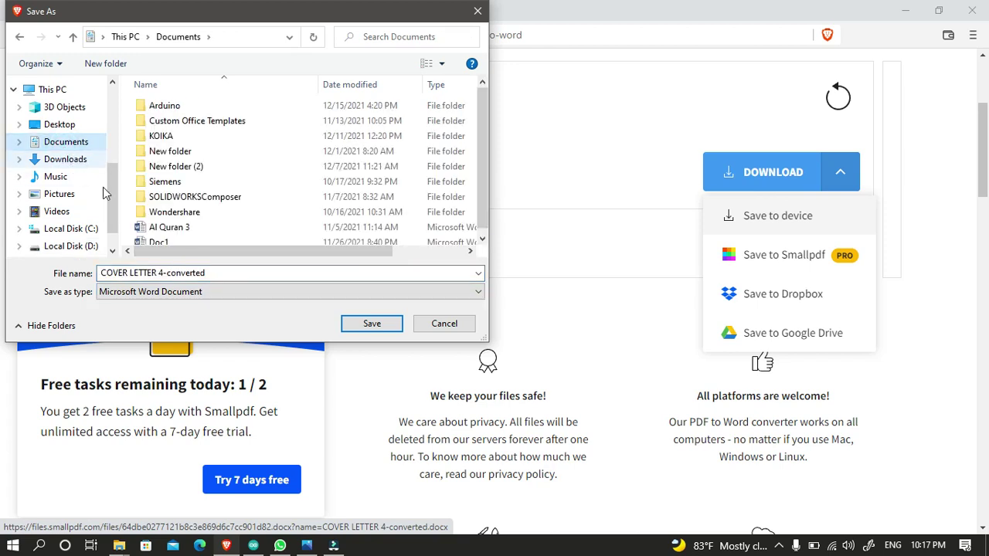
click(356, 331)
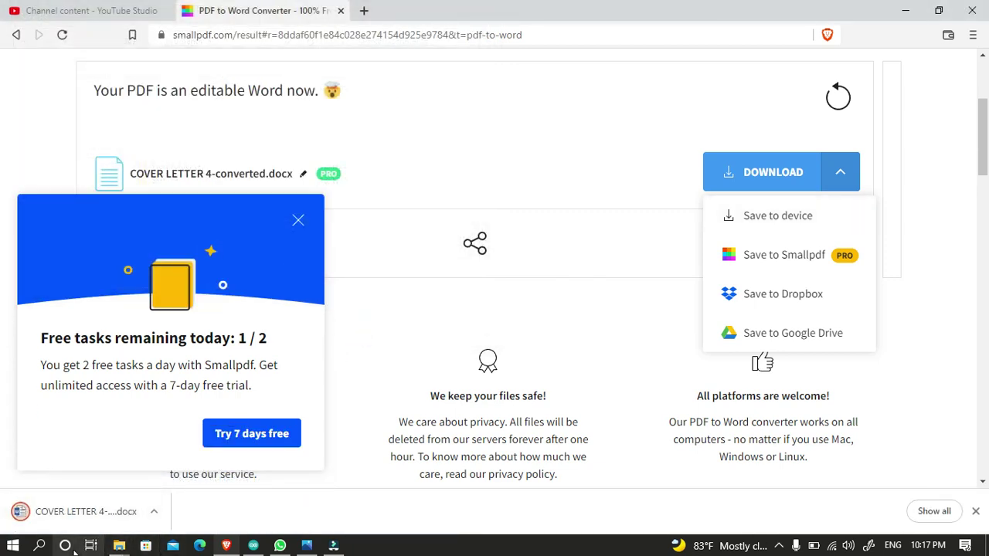
- In the CHAPTER 2 Explorer window, go to Documents, maximize it, and open COVER LETTER 4-converted
click(119, 545)
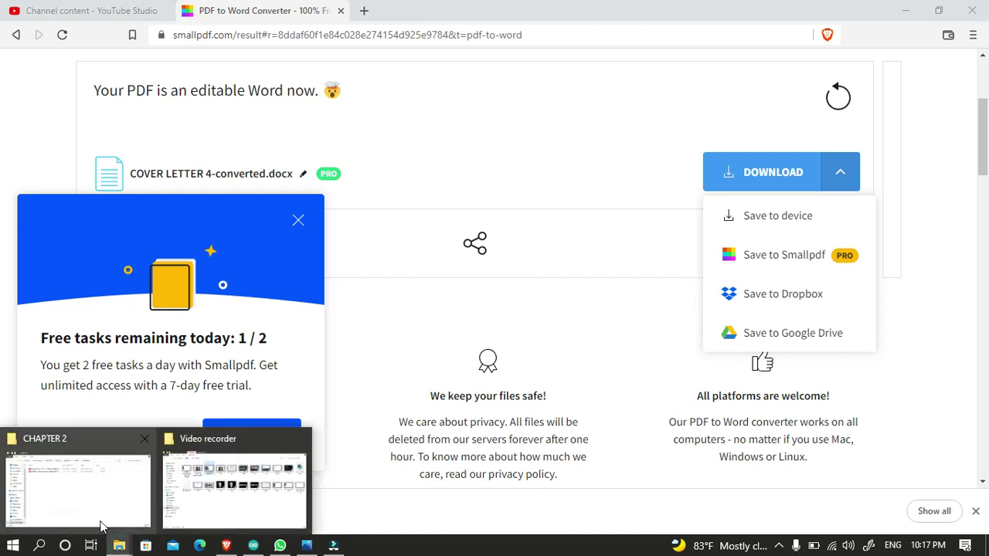
click(101, 527)
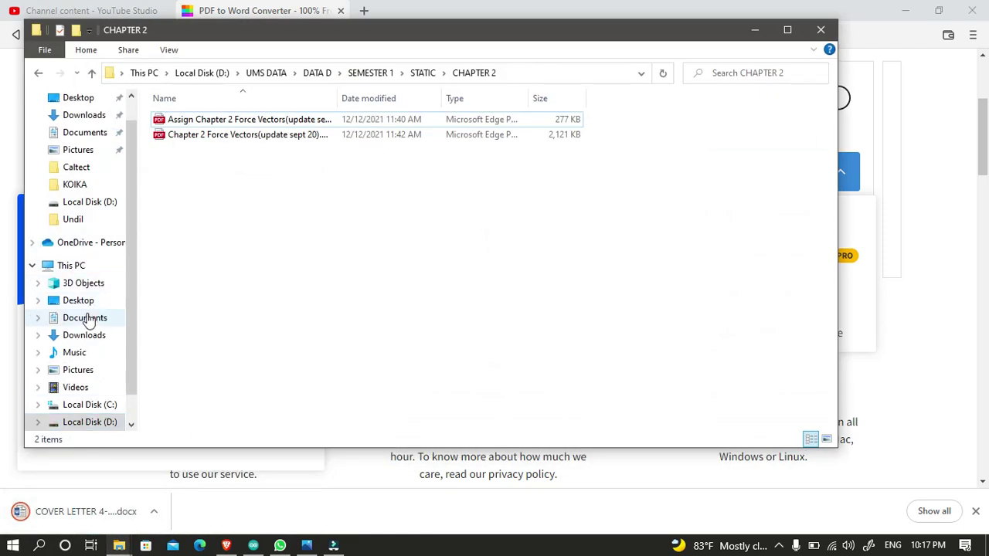
click(86, 318)
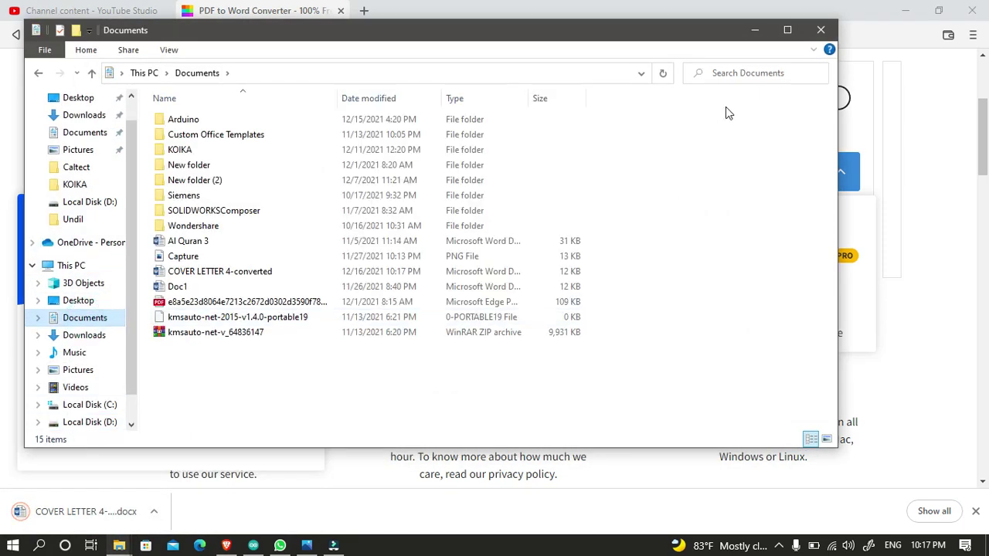
click(788, 30)
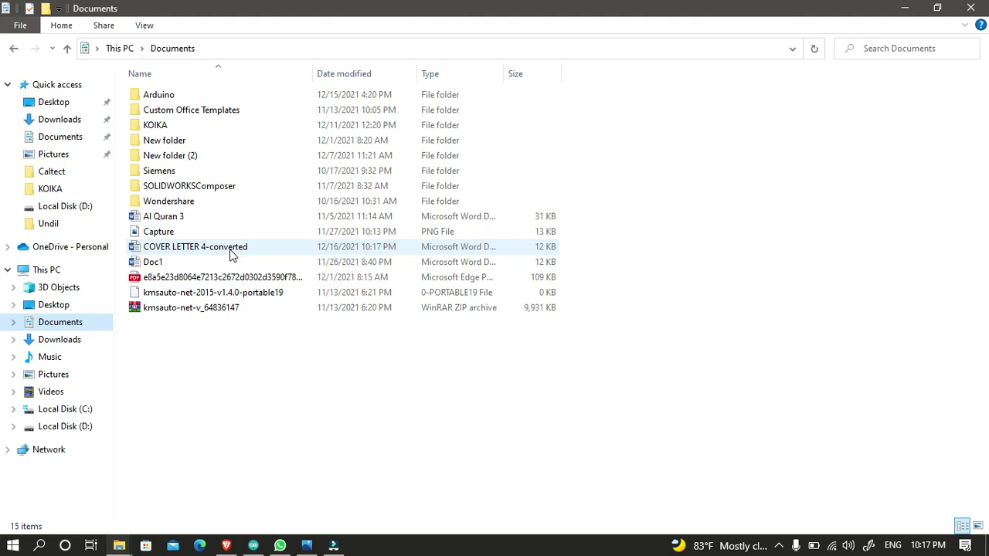
double_click(230, 253)
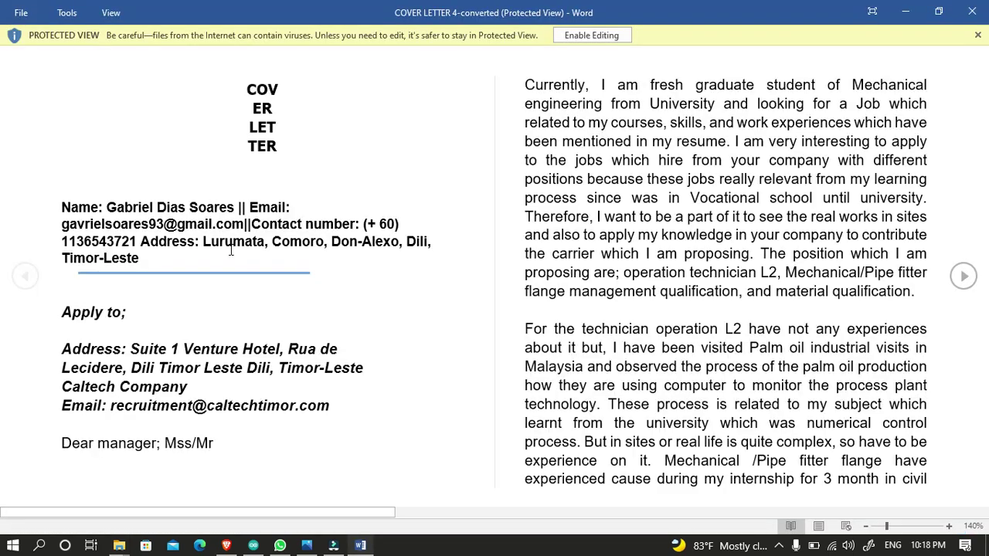
- Enable editing on the converted cover letter and scroll down and back up through it
click(565, 38)
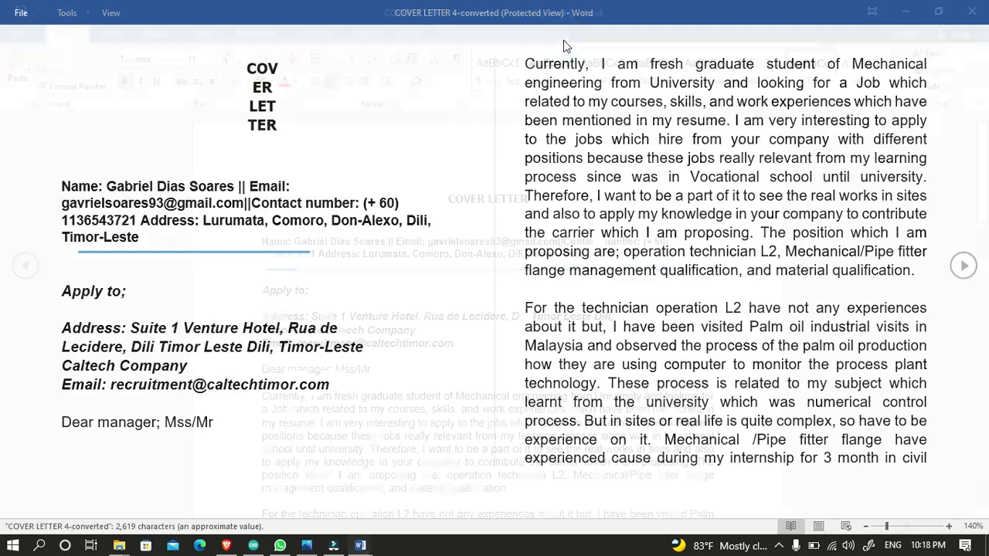
scroll(574, 262, down, 8)
scroll(557, 278, down, 4)
scroll(536, 301, down, 2)
scroll(531, 294, down, 4)
scroll(531, 294, up, 1)
scroll(523, 287, up, 4)
scroll(518, 279, up, 7)
scroll(516, 280, up, 4)
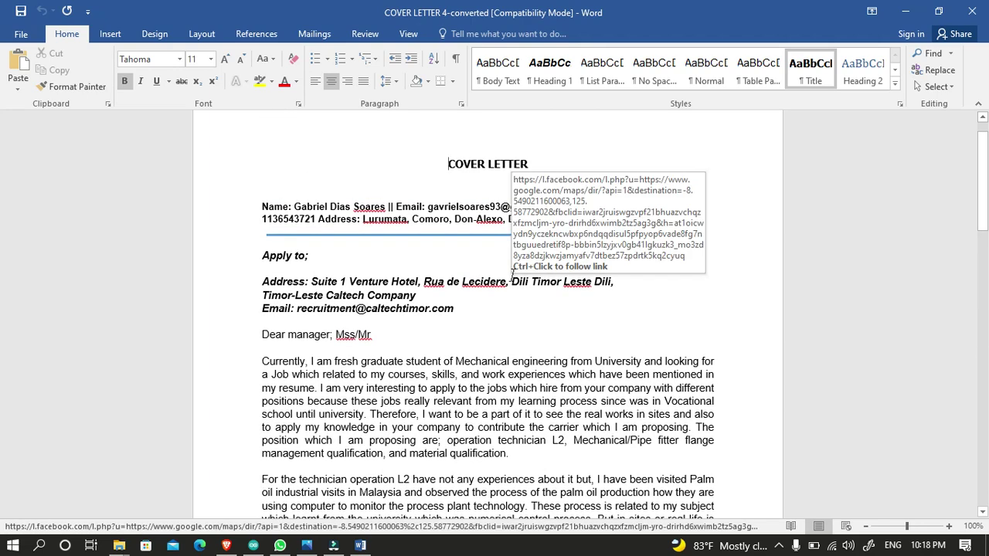
- Scroll down to the letter's signature, then close the document in Word
scroll(511, 272, down, 1)
scroll(516, 275, down, 7)
scroll(522, 278, down, 4)
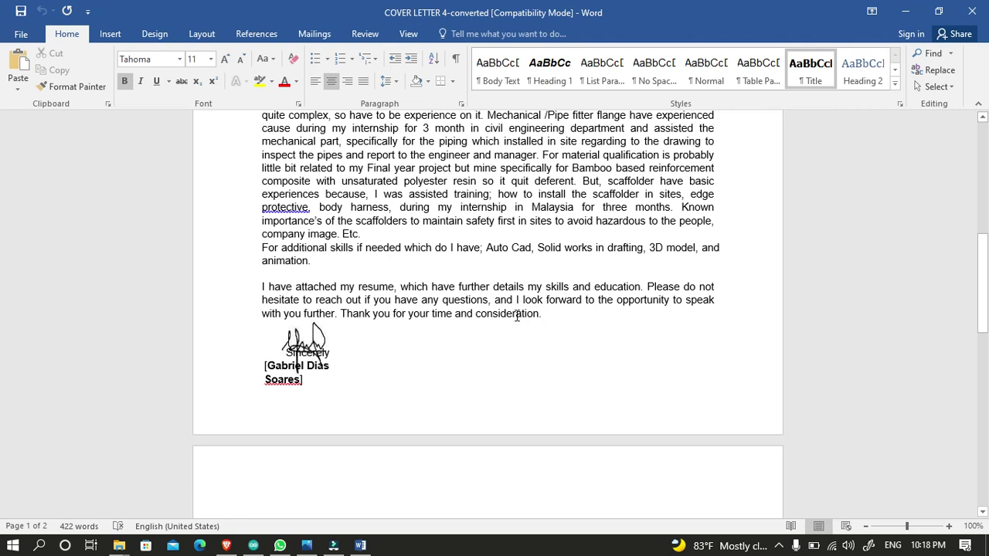
scroll(517, 319, down, 2)
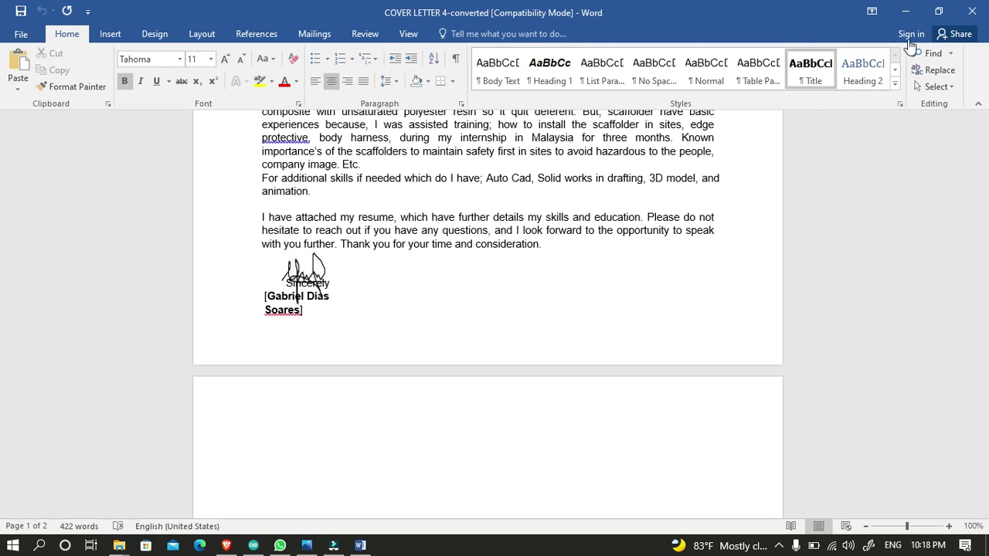
click(971, 12)
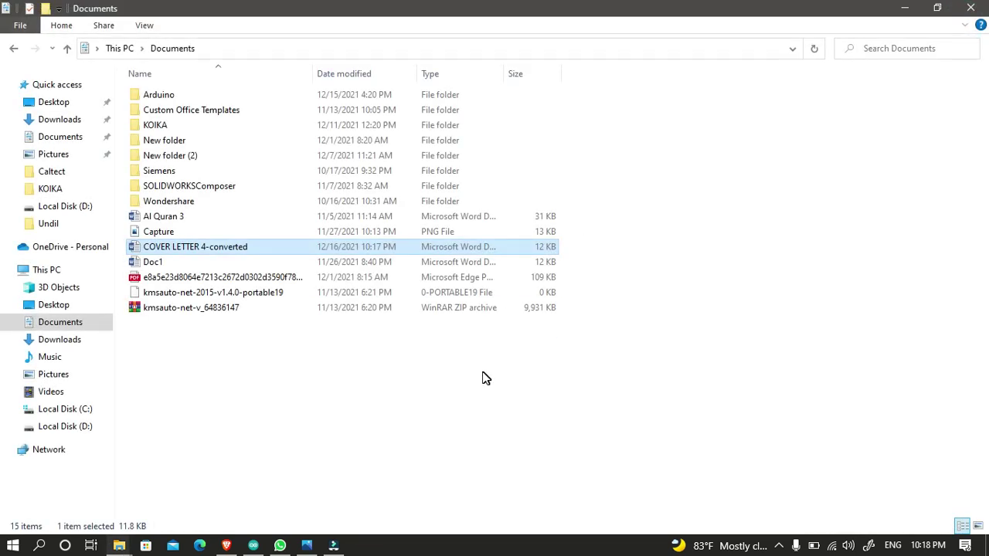
- Return to the Smallpdf result page in Brave, close the free-tasks notice, and switch to Wondershare Filmora
click(227, 546)
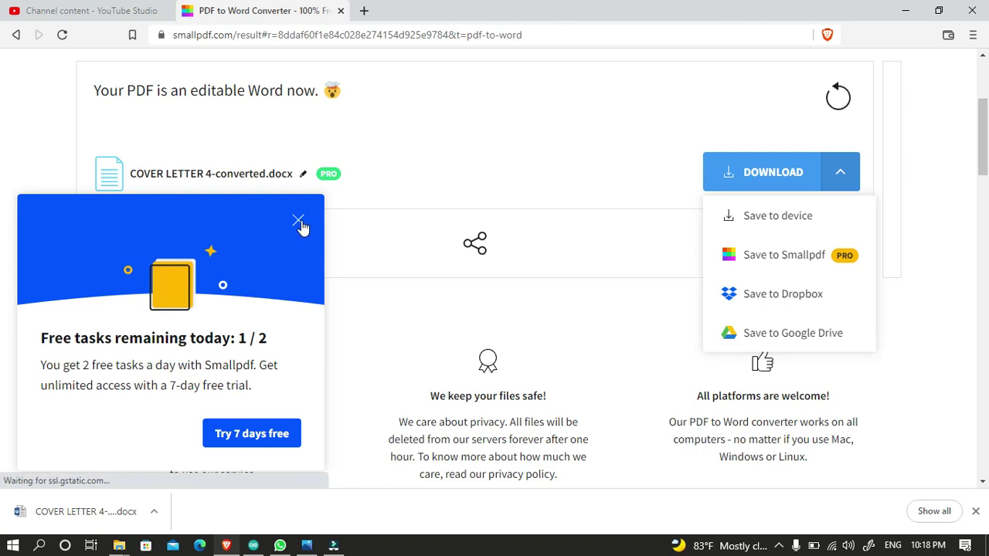
click(300, 222)
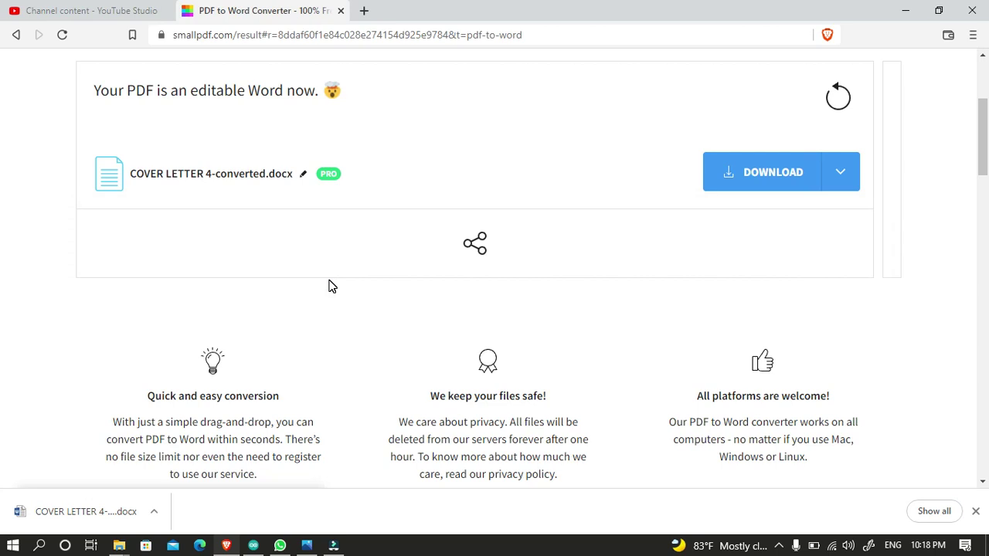
scroll(327, 284, up, 1)
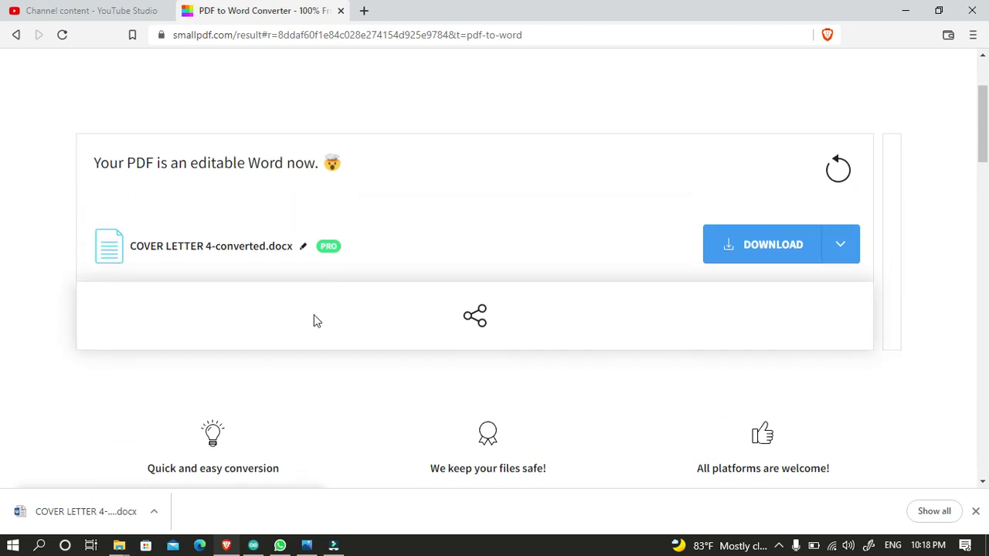
click(333, 545)
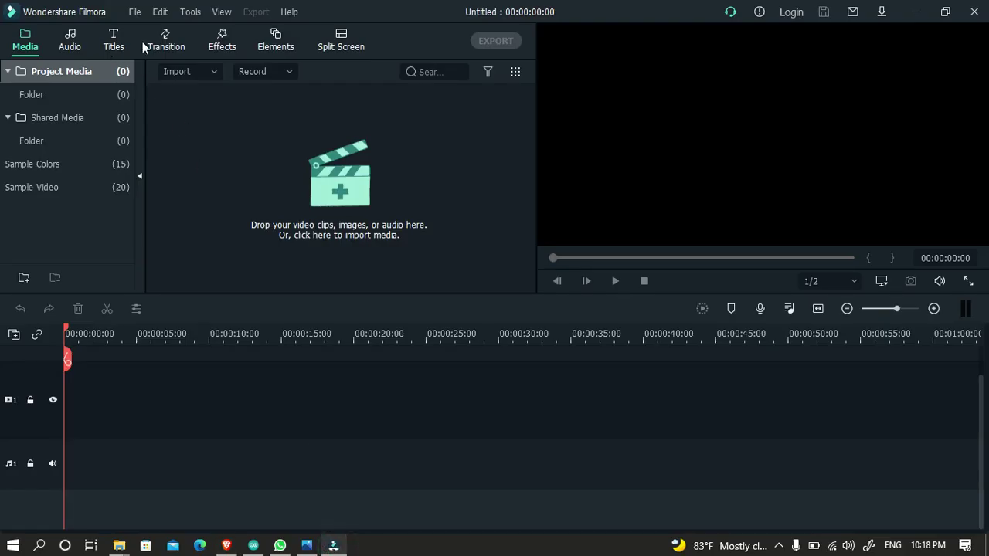